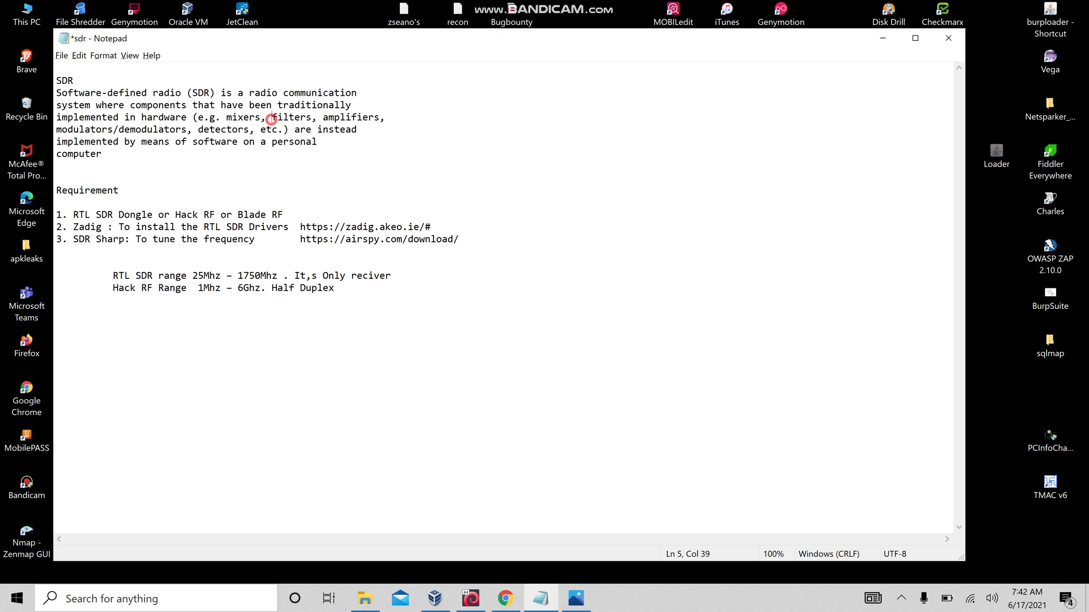
Review the SDR definition and the three requirements in the notes: the radio hardware, Zadig and SDR Sharp.
{"action": "left_click", "coordinate": [102, 130]}
{"action": "left_click_drag", "start_coordinate": [198, 130], "coordinate": [391, 160]}
{"action": "left_click", "coordinate": [390, 161]}
{"action": "left_click_drag", "start_coordinate": [73, 215], "coordinate": [289, 215]}
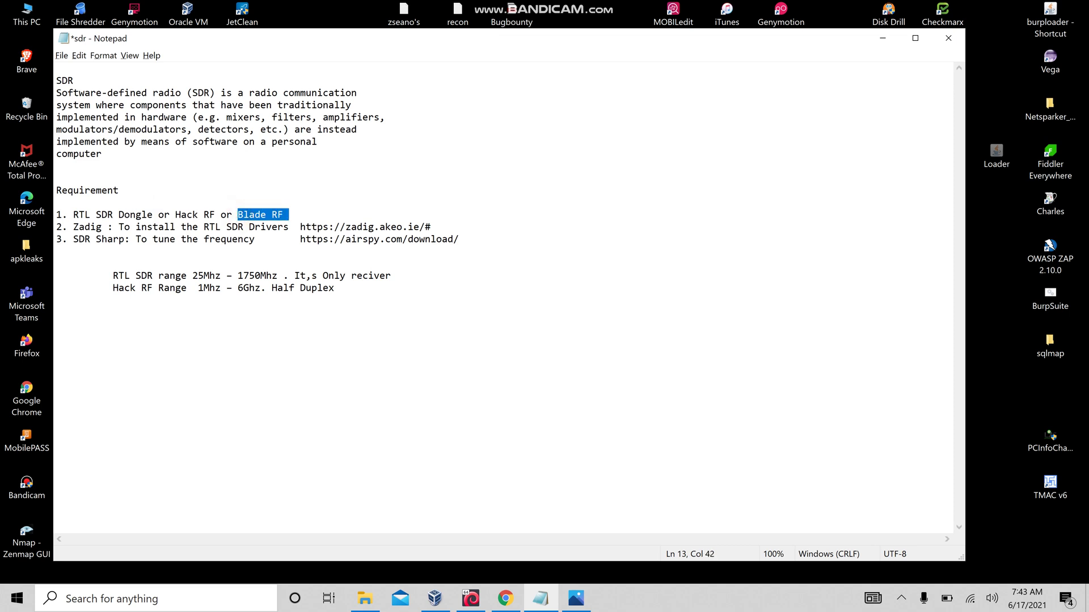
{"action": "left_click_drag", "start_coordinate": [62, 226], "coordinate": [289, 226]}
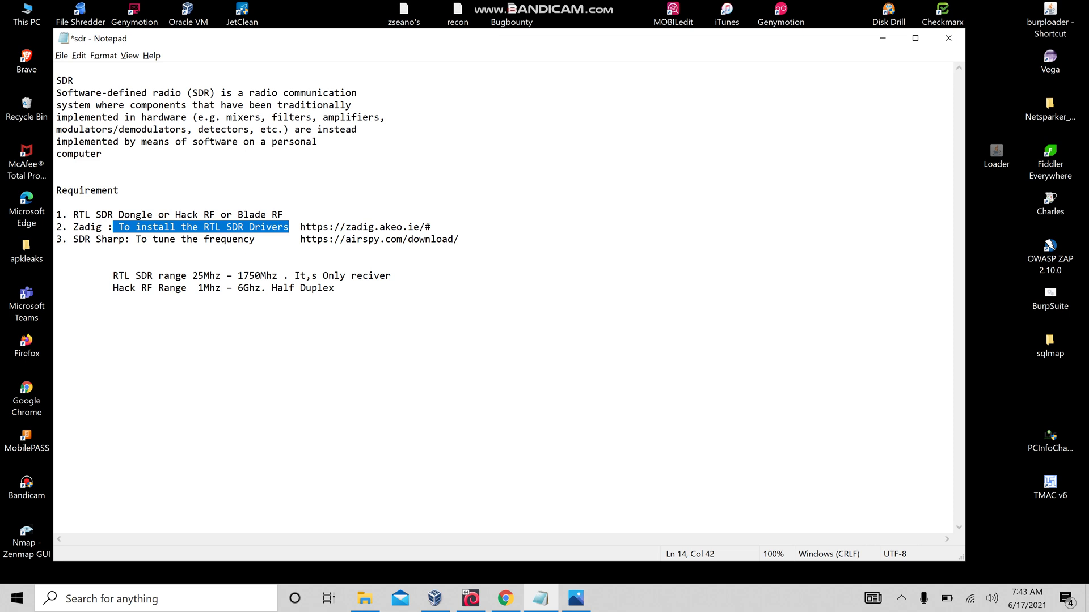
{"action": "left_click_drag", "start_coordinate": [73, 239], "coordinate": [136, 239]}
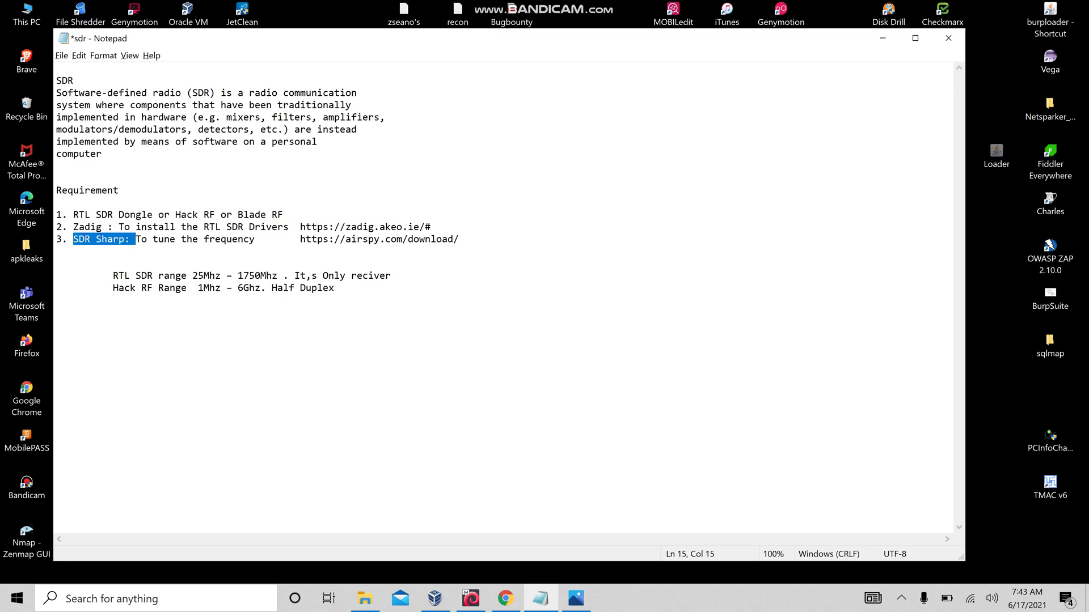
{"action": "left_click_drag", "start_coordinate": [135, 239], "coordinate": [255, 239]}
{"action": "left_click", "coordinate": [187, 276]}
Switch to the sdr.jpeg photo and examine the RTL-SDR dongle, the NESDR SMArt and the HackRF One up close.
{"action": "left_click", "coordinate": [575, 598]}
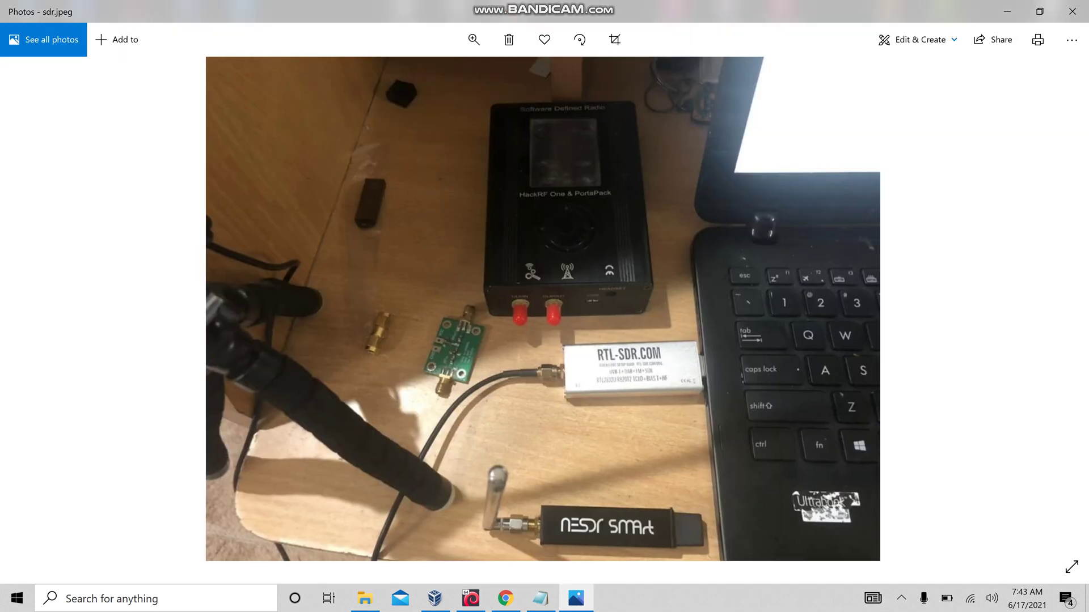
{"action": "double_click", "coordinate": [675, 370]}
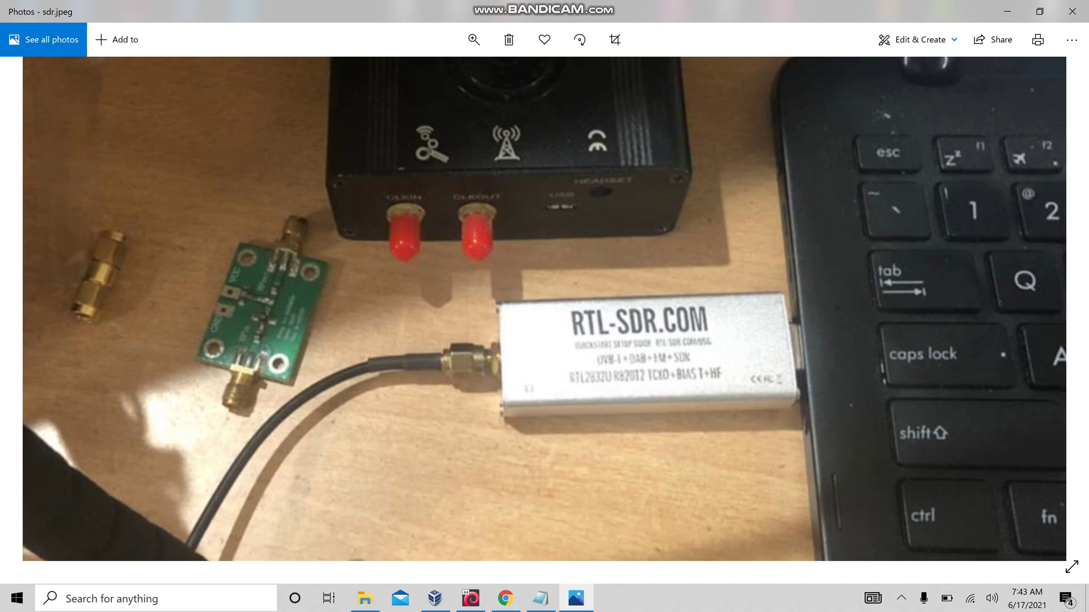
{"action": "scroll", "coordinate": [623, 374], "scroll_direction": "down", "scroll_amount": 5}
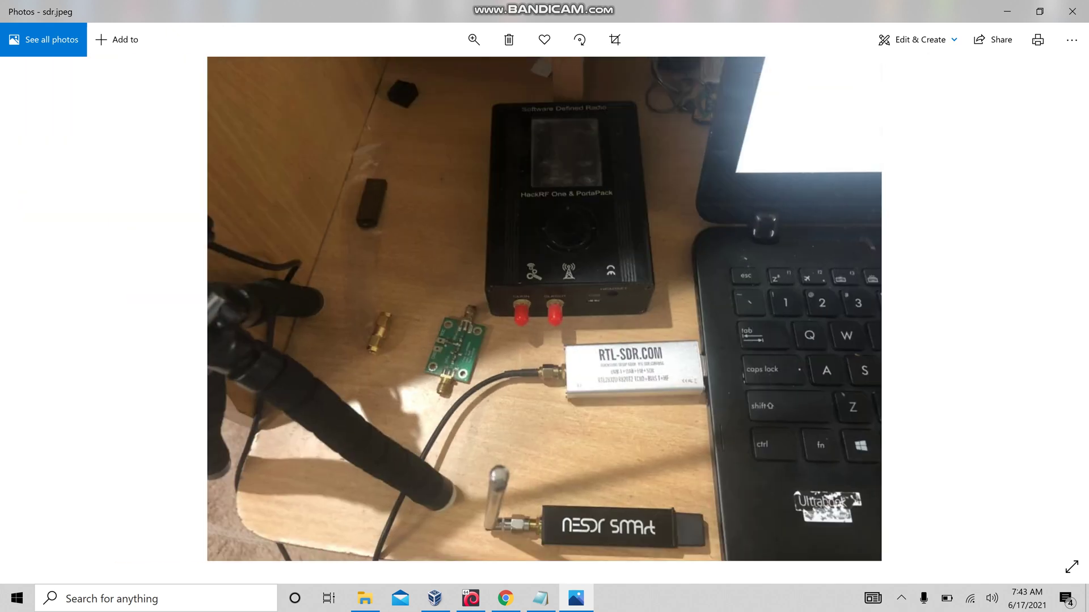
{"action": "scroll", "coordinate": [516, 389], "scroll_direction": "up", "scroll_amount": 3}
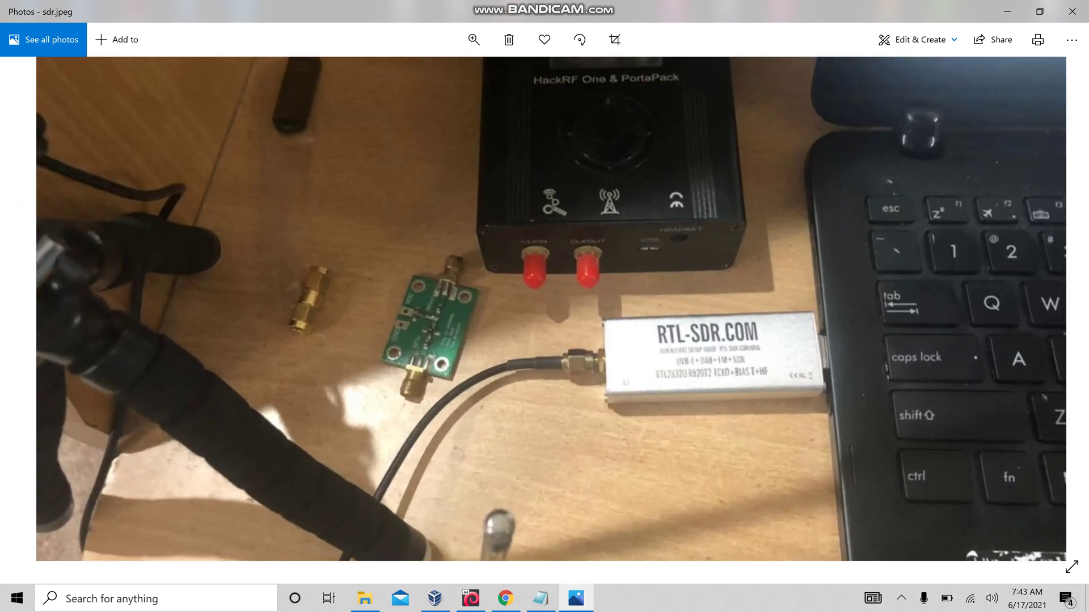
{"action": "scroll", "coordinate": [544, 309], "scroll_direction": "down", "scroll_amount": 3}
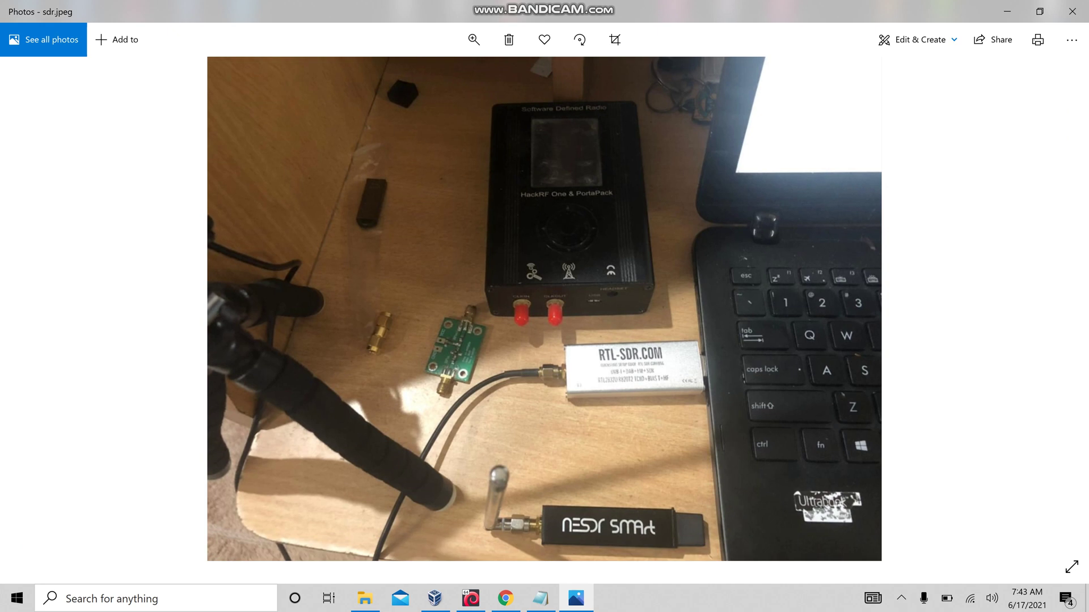
{"action": "scroll", "coordinate": [567, 351], "scroll_direction": "up", "scroll_amount": 2}
{"action": "scroll", "coordinate": [567, 352], "scroll_direction": "down", "scroll_amount": 2}
{"action": "scroll", "coordinate": [534, 521], "scroll_direction": "up", "scroll_amount": 3}
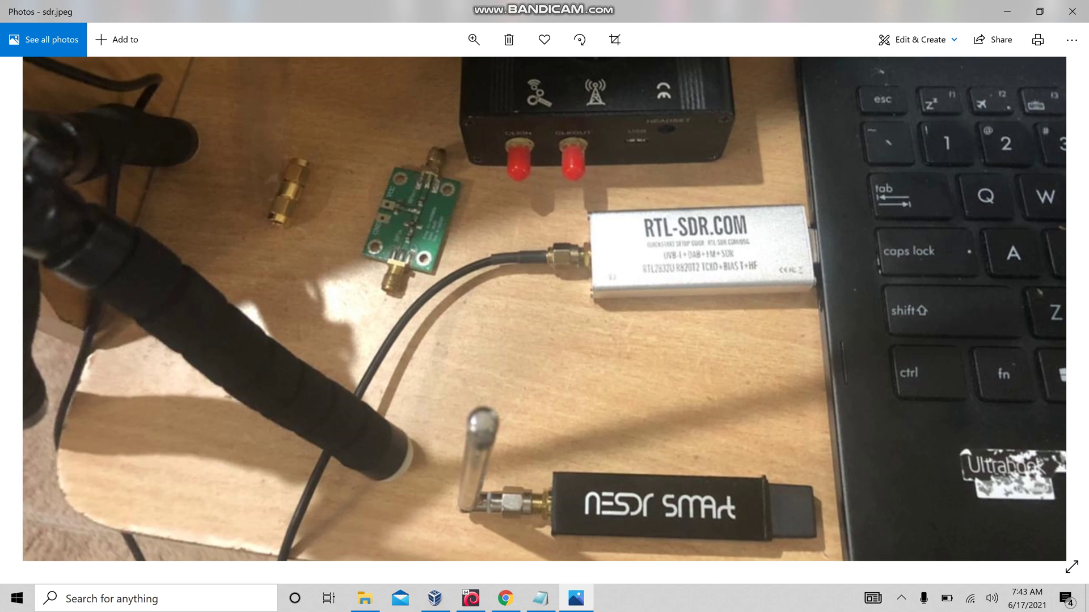
{"action": "scroll", "coordinate": [545, 170], "scroll_direction": "down", "scroll_amount": 1}
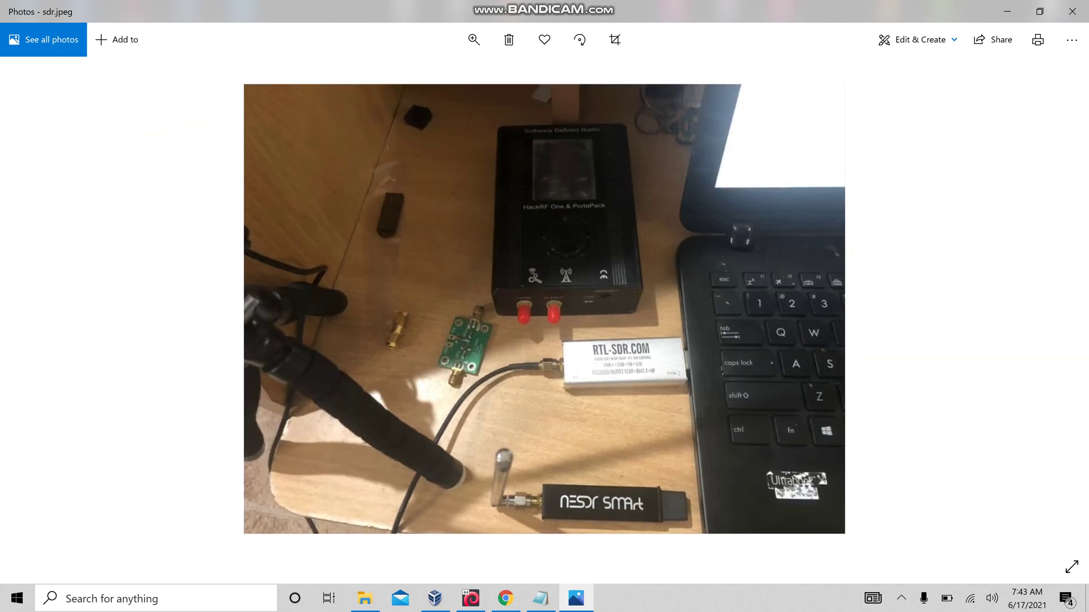
{"action": "scroll", "coordinate": [544, 125], "scroll_direction": "up", "scroll_amount": 2}
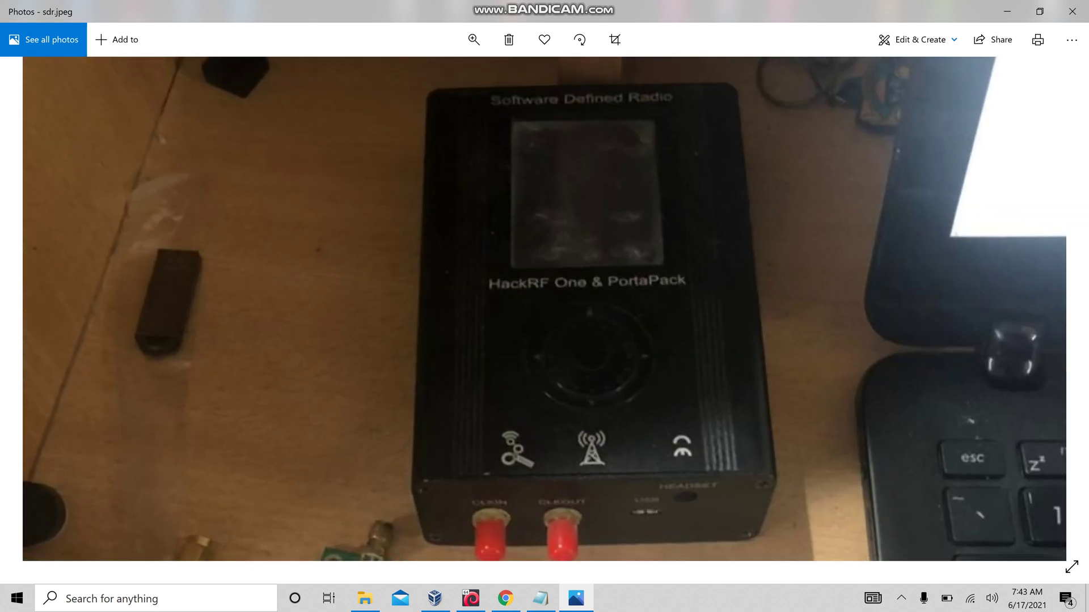
{"action": "scroll", "coordinate": [545, 307], "scroll_direction": "down", "scroll_amount": 2}
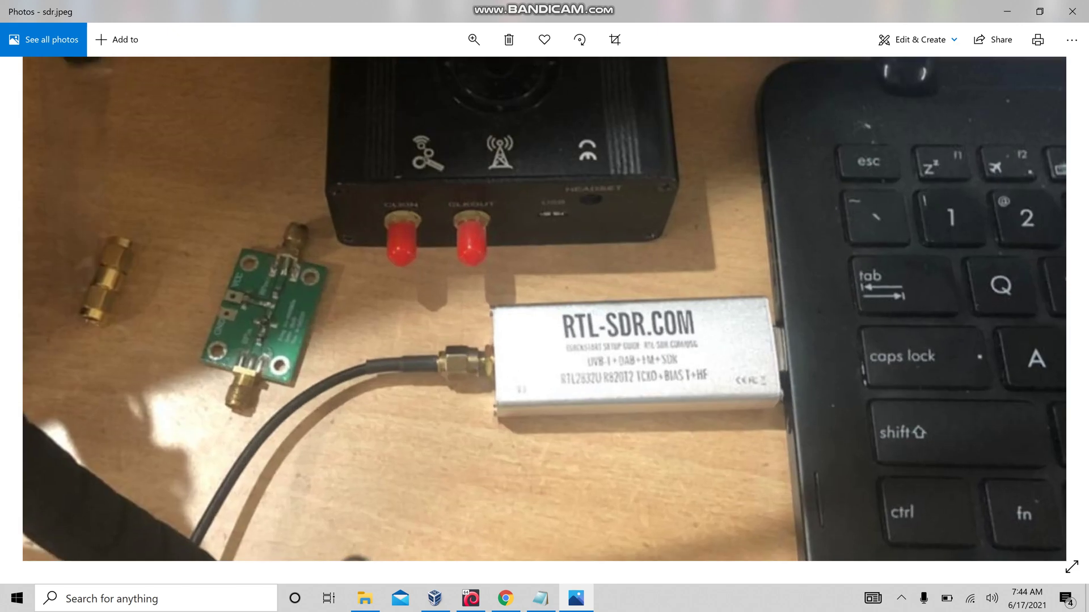
Return to the notes and review the frequency ranges and duplex modes of RTL SDR and Hack RF, plus the Blade RF option.
{"action": "left_click", "coordinate": [541, 598]}
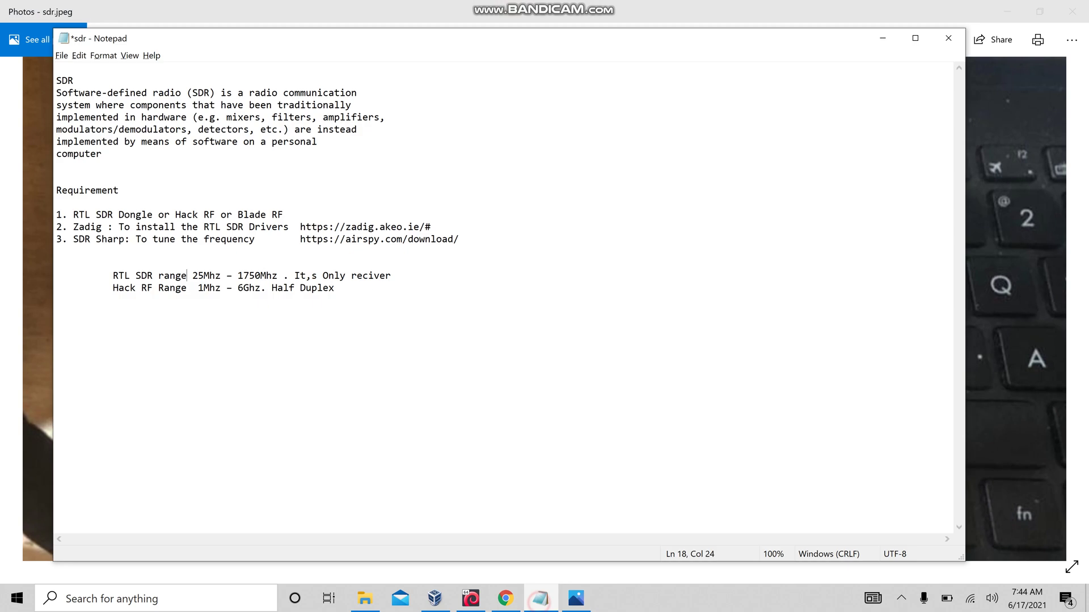
{"action": "left_click_drag", "start_coordinate": [192, 276], "coordinate": [272, 275]}
{"action": "left_click_drag", "start_coordinate": [390, 275], "coordinate": [198, 288]}
{"action": "left_click", "coordinate": [113, 276]}
{"action": "key", "text": "alt+Tab"}
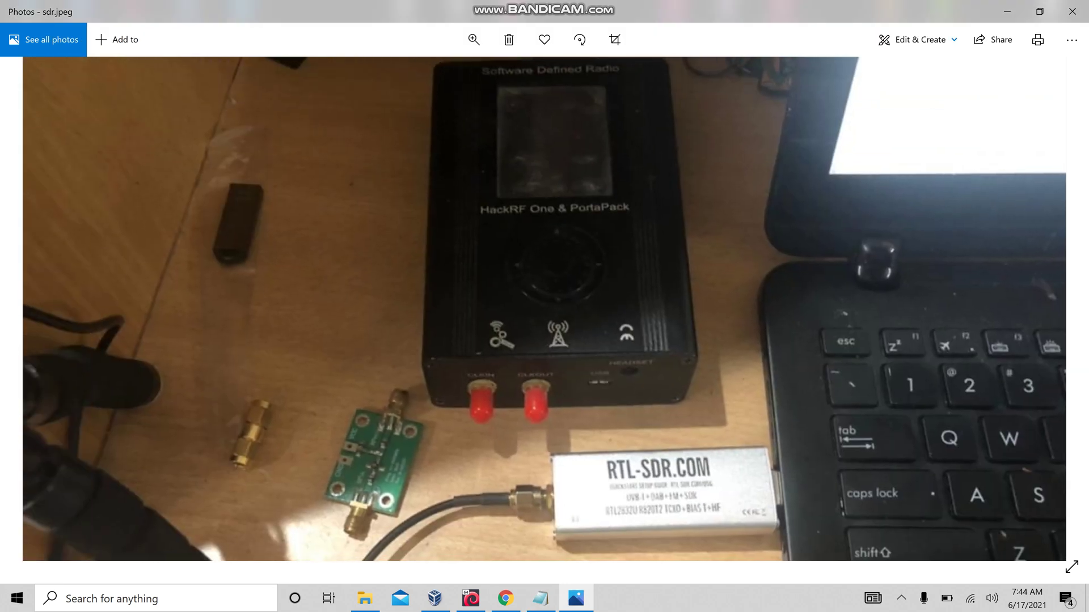
{"action": "left_click", "coordinate": [541, 598]}
{"action": "left_click", "coordinate": [243, 307]}
{"action": "left_click_drag", "start_coordinate": [198, 287], "coordinate": [334, 287]}
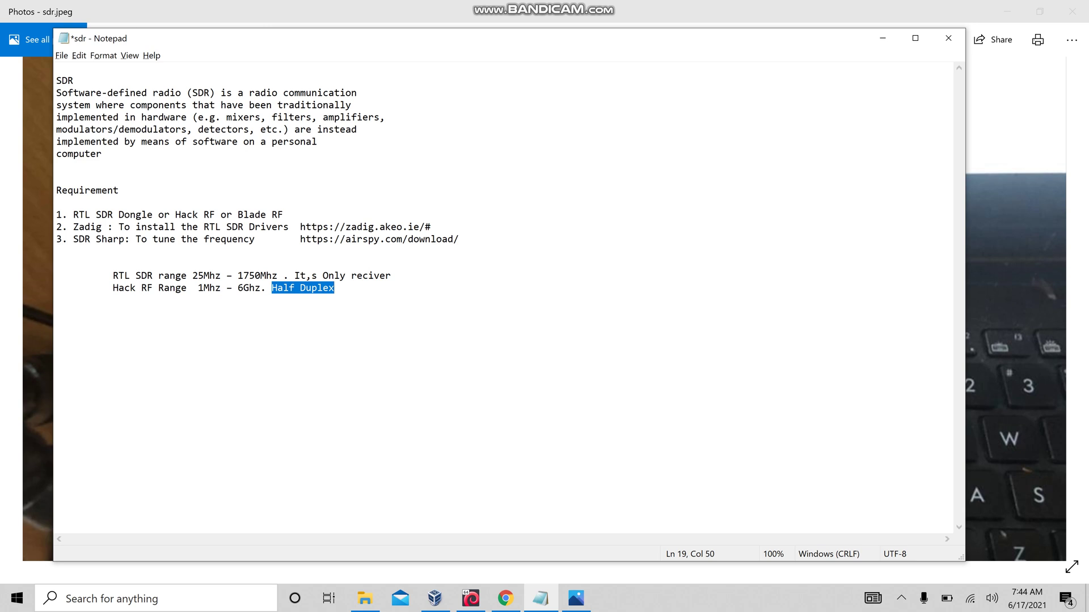
{"action": "left_click", "coordinate": [340, 288]}
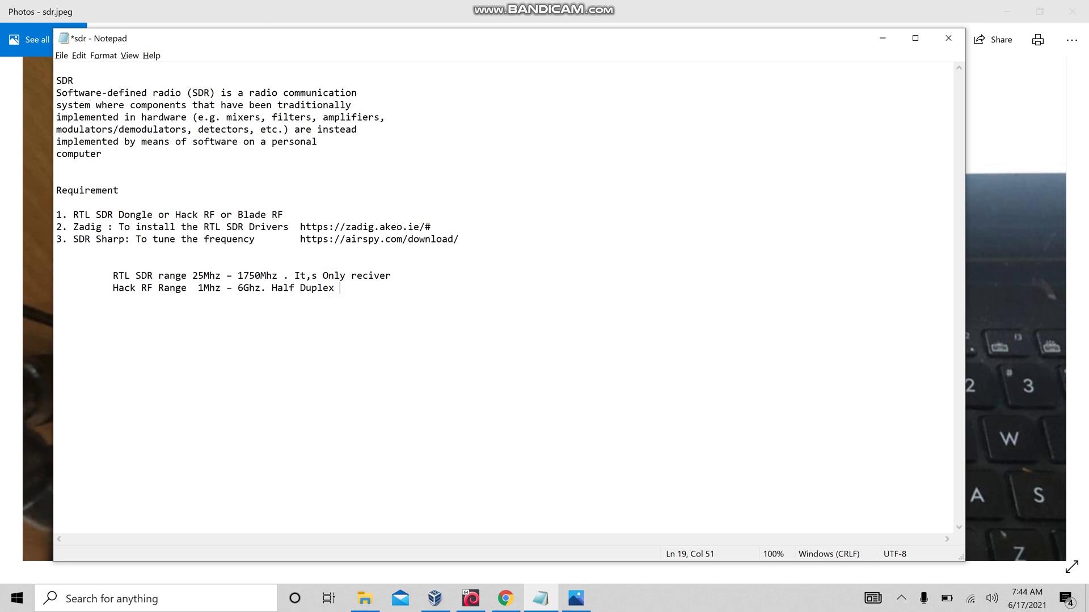
{"action": "left_click_drag", "start_coordinate": [238, 214], "coordinate": [289, 214]}
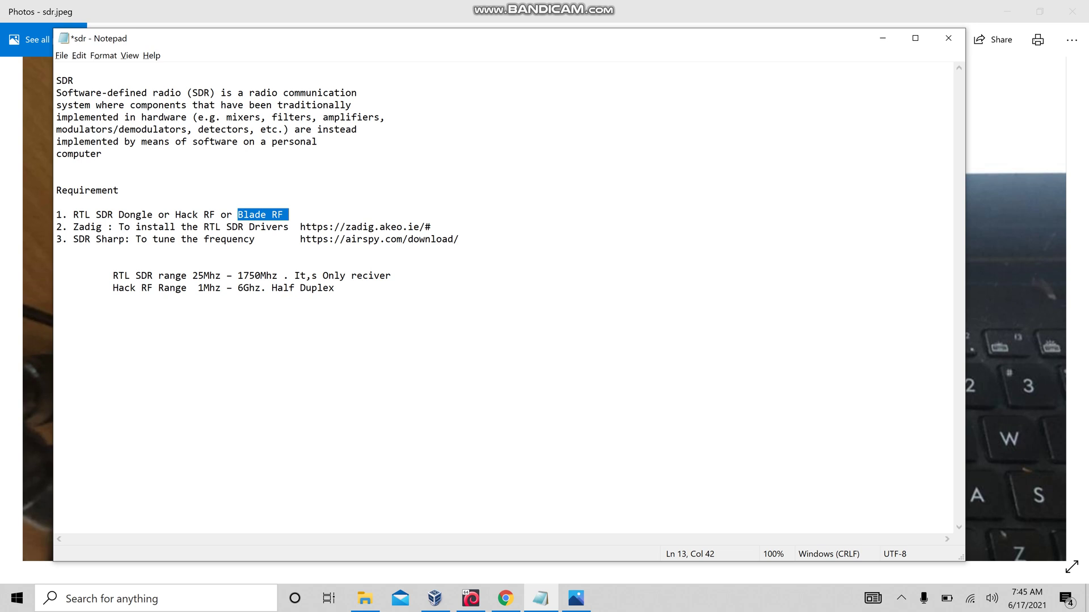
Switch to the sdr sharp folder in File Explorer and launch zadig-2.5.
{"action": "key", "text": "alt+Tab"}
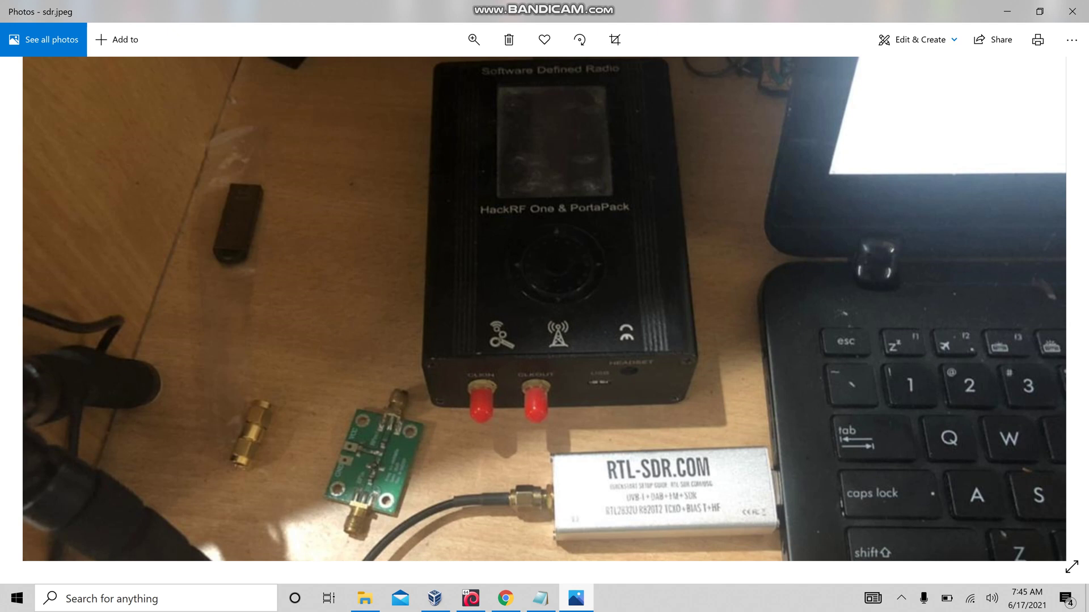
{"action": "left_click", "coordinate": [364, 598]}
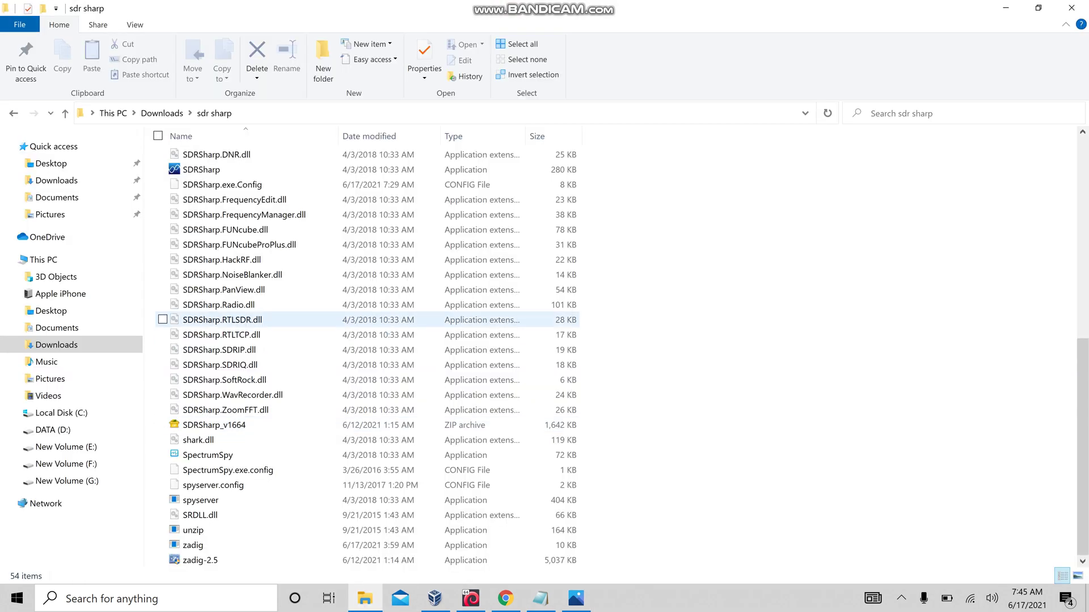
{"action": "left_click", "coordinate": [204, 560]}
{"action": "double_click", "coordinate": [204, 560]}
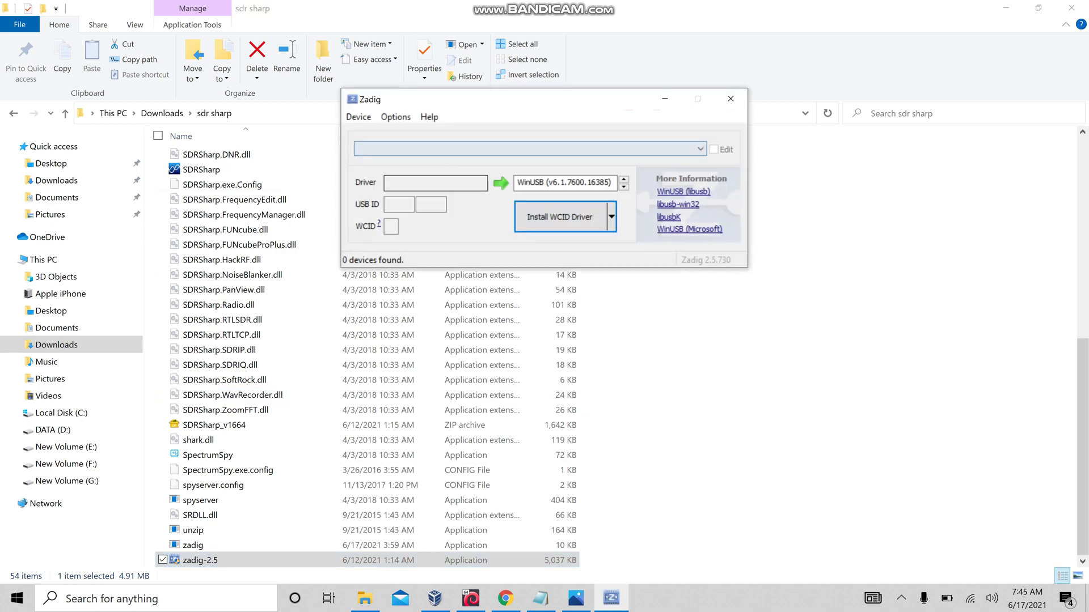
List all devices in Zadig and select RTL2838UHIDIR as the driver target.
{"action": "left_click", "coordinate": [396, 116]}
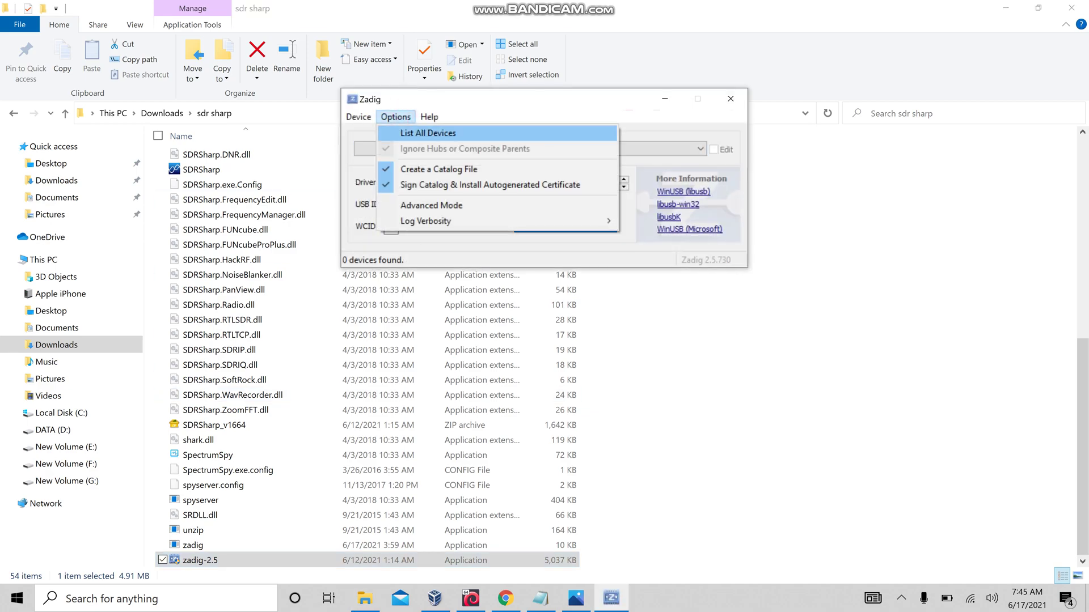
{"action": "left_click", "coordinate": [437, 133]}
{"action": "left_click", "coordinate": [530, 149]}
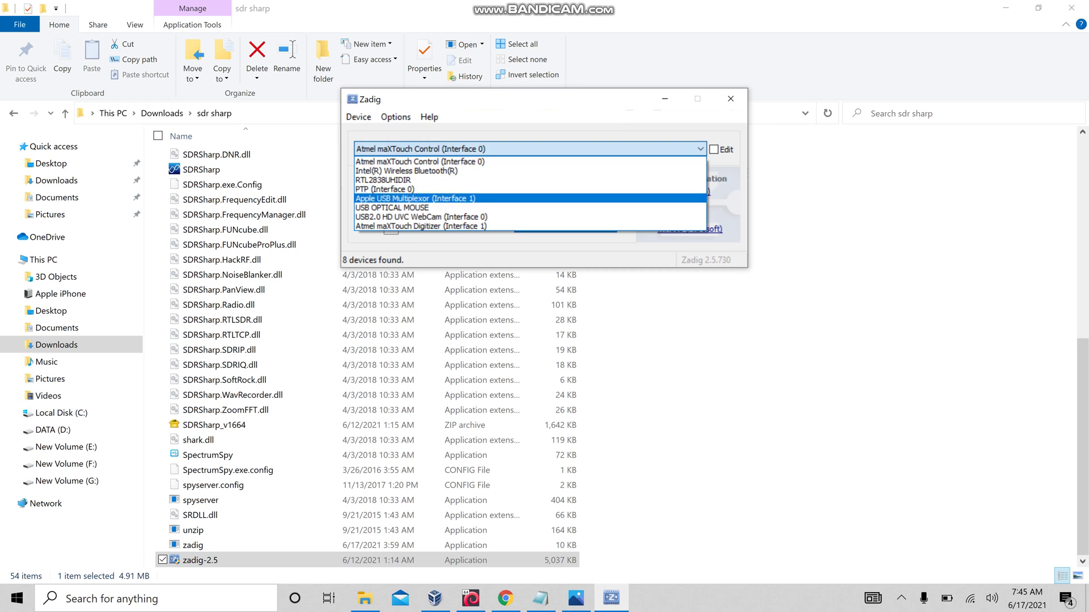
{"action": "left_click", "coordinate": [384, 180]}
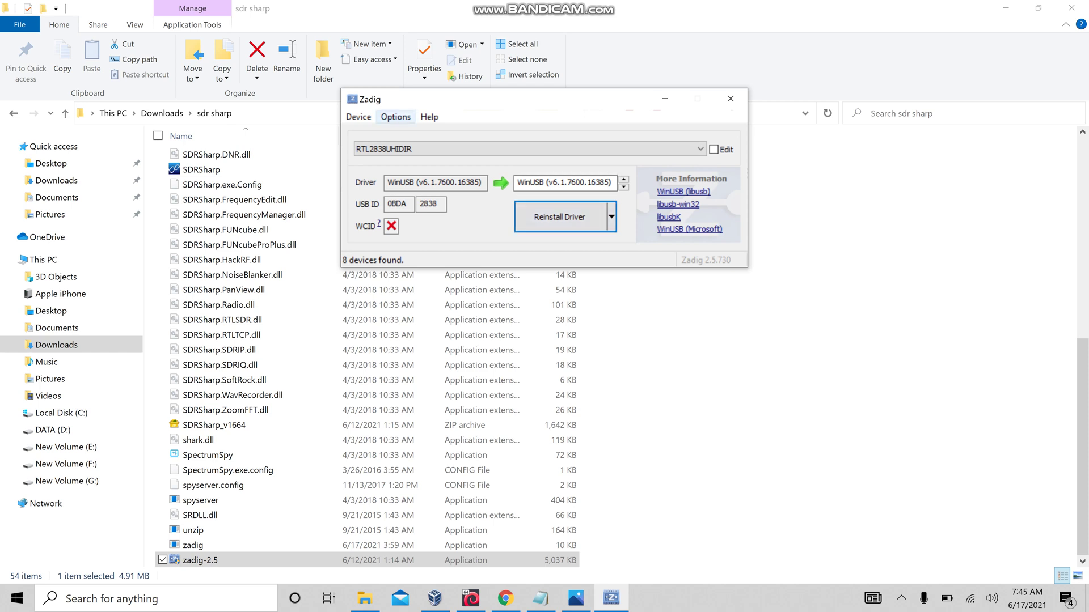
Look through Zadig's options, help entries and detected devices, keeping RTL2838UHIDIR selected.
{"action": "left_click", "coordinate": [395, 117]}
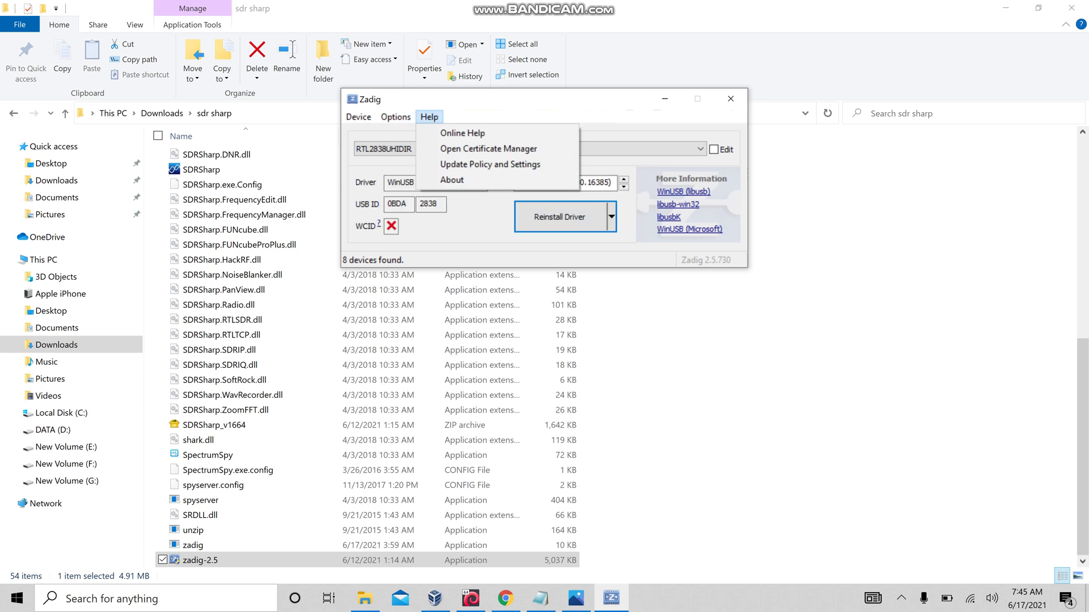
{"action": "left_click", "coordinate": [461, 112]}
{"action": "left_click", "coordinate": [435, 150]}
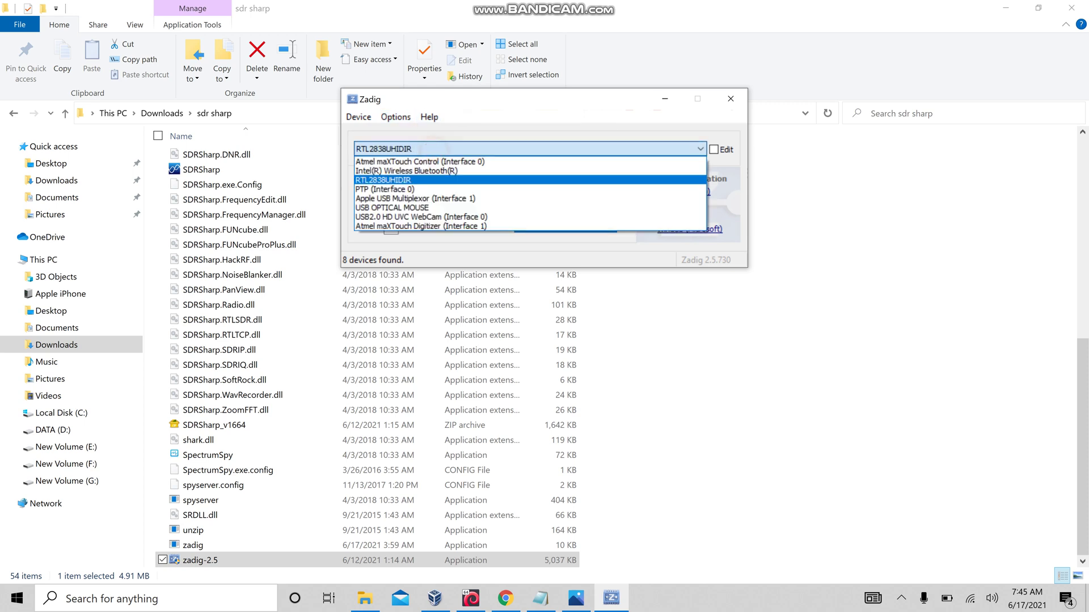
{"action": "key", "text": "Down"}
{"action": "key", "text": "Down"}
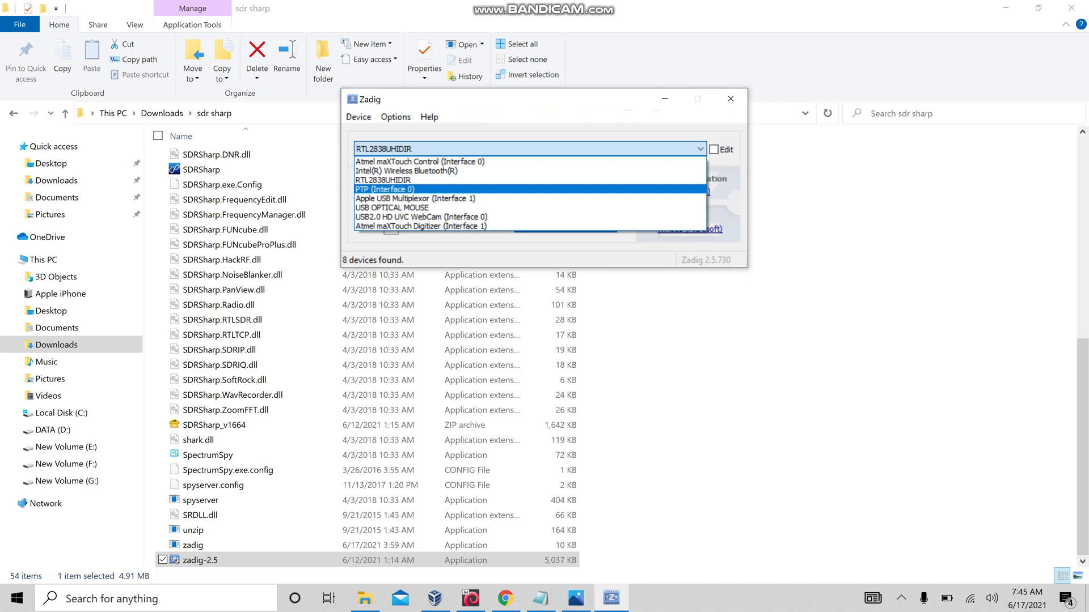
{"action": "key", "text": "Up"}
{"action": "key", "text": "Up"}
{"action": "key", "text": "Up"}
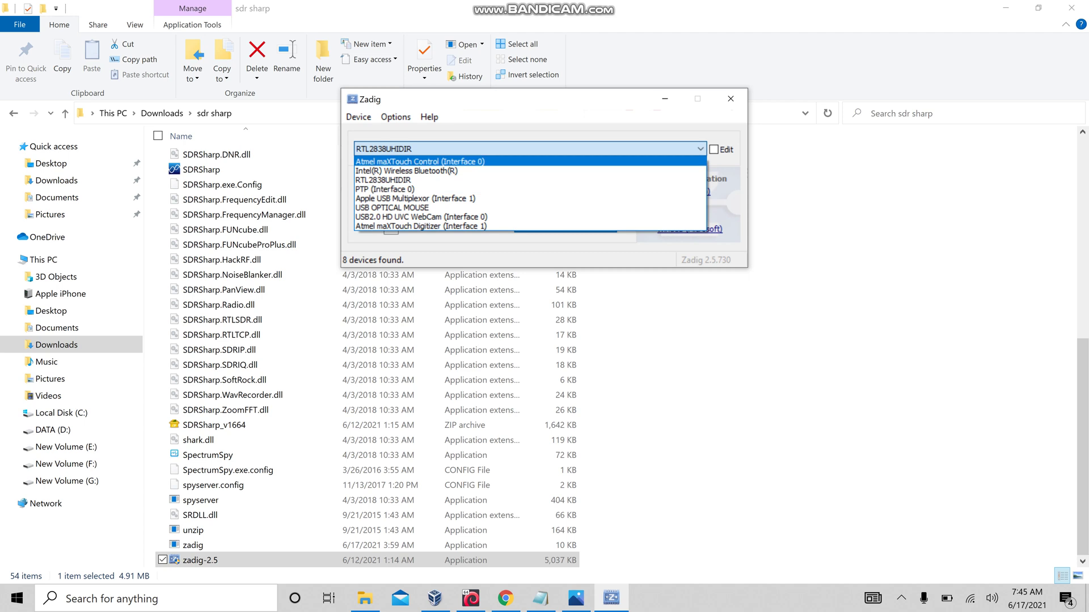
{"action": "key", "text": "Escape"}
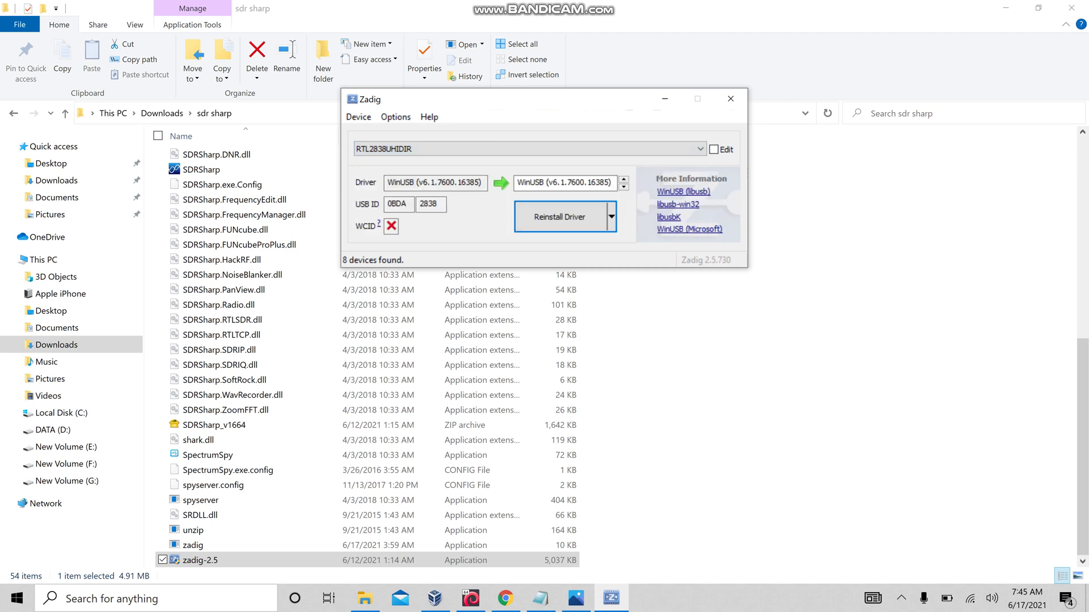
Minimize Zadig and launch the SDRSharp application from the sdr sharp folder.
{"action": "left_click", "coordinate": [664, 99]}
{"action": "double_click", "coordinate": [224, 170]}
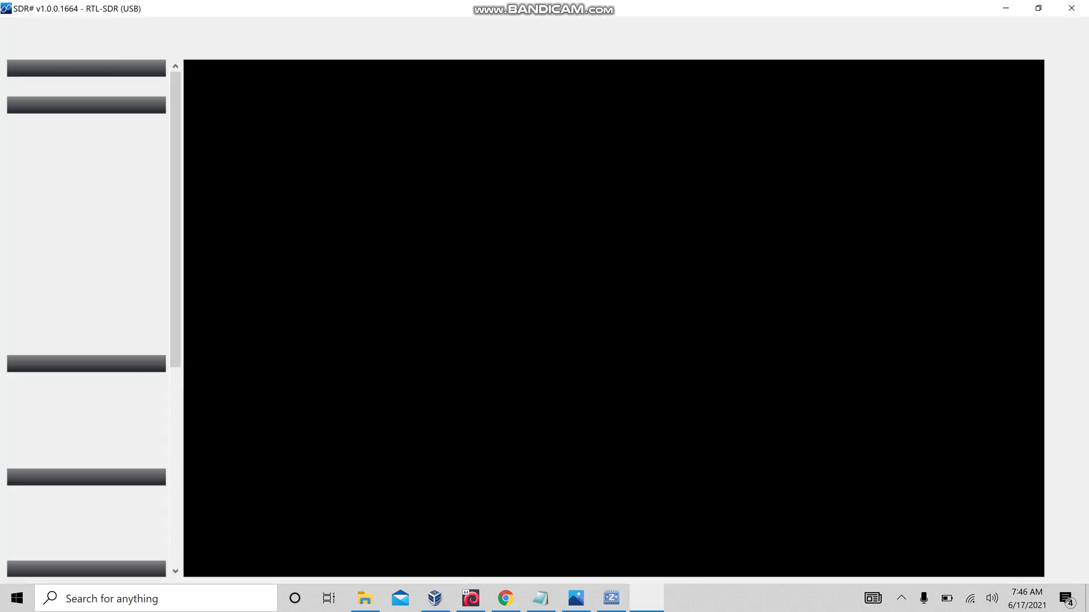
Minimize SDR# and run the install-rtlsdr batch file from the sdr sharp folder.
{"action": "left_click", "coordinate": [1006, 8]}
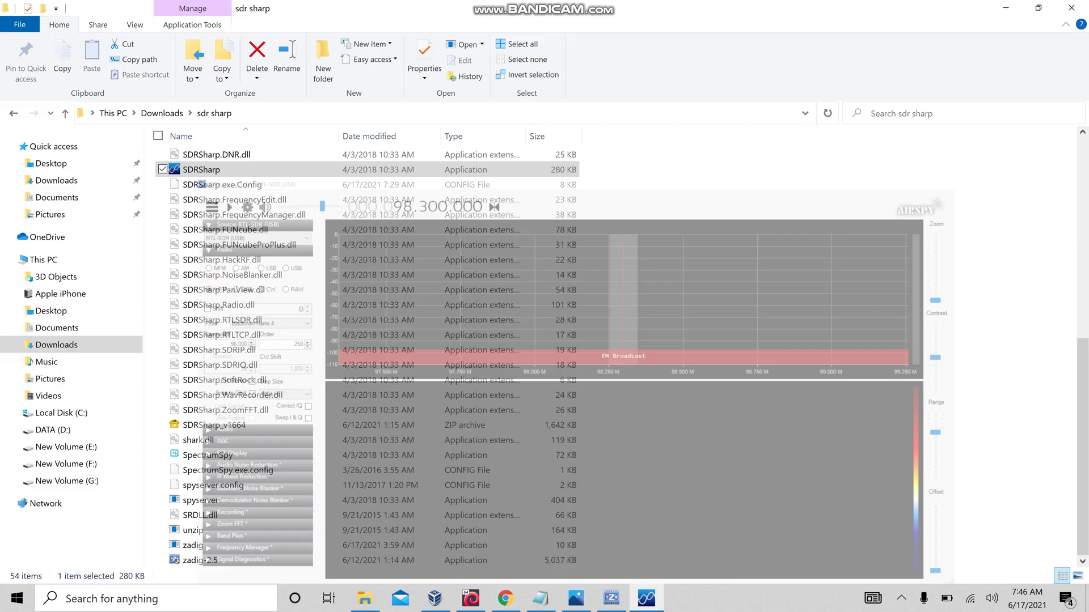
{"action": "scroll", "coordinate": [391, 340], "scroll_direction": "up", "scroll_amount": 8}
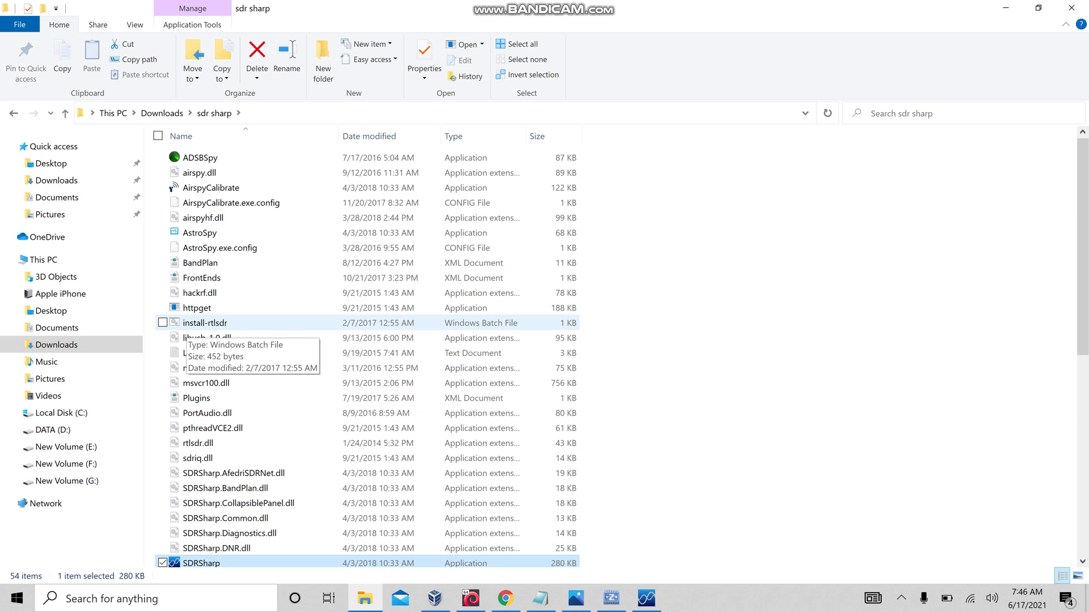
{"action": "double_click", "coordinate": [205, 323]}
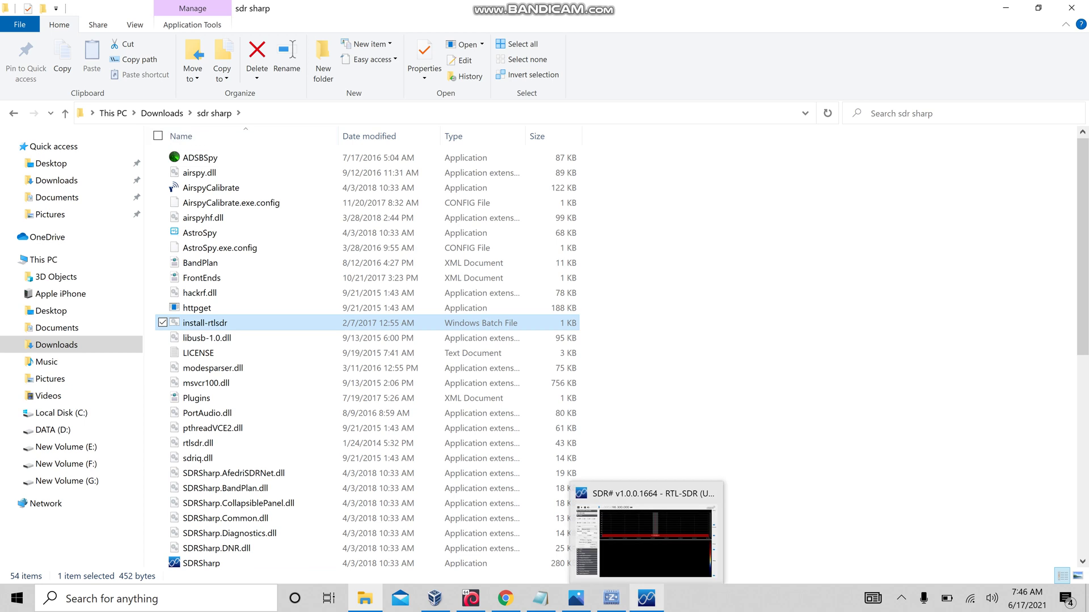
Bring SDR# back up and choose RTL-SDR (USB) as the signal source.
{"action": "left_click", "coordinate": [646, 599]}
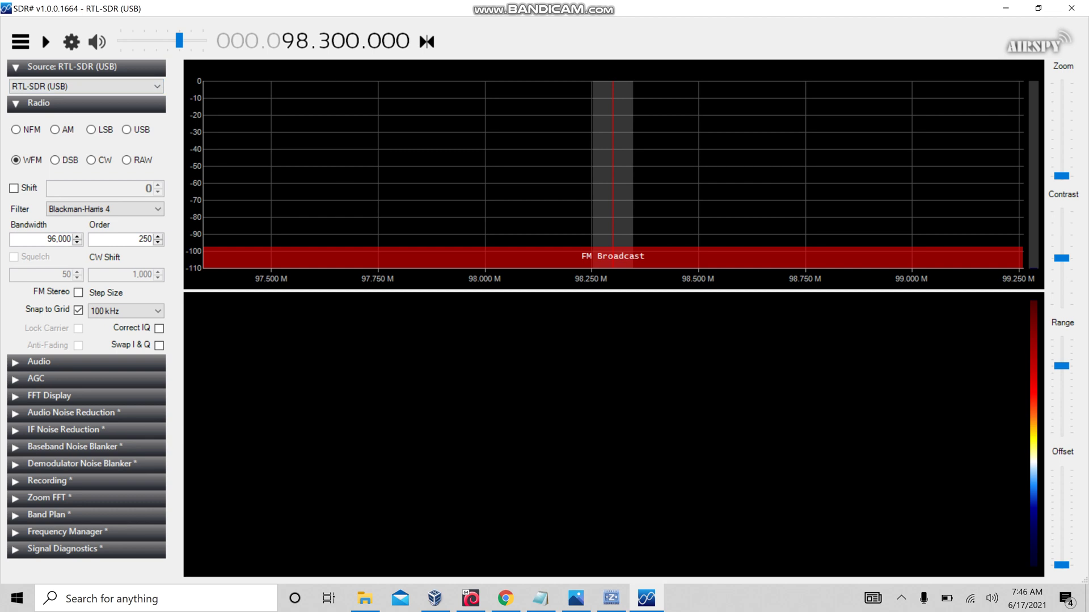
{"action": "left_click", "coordinate": [113, 84]}
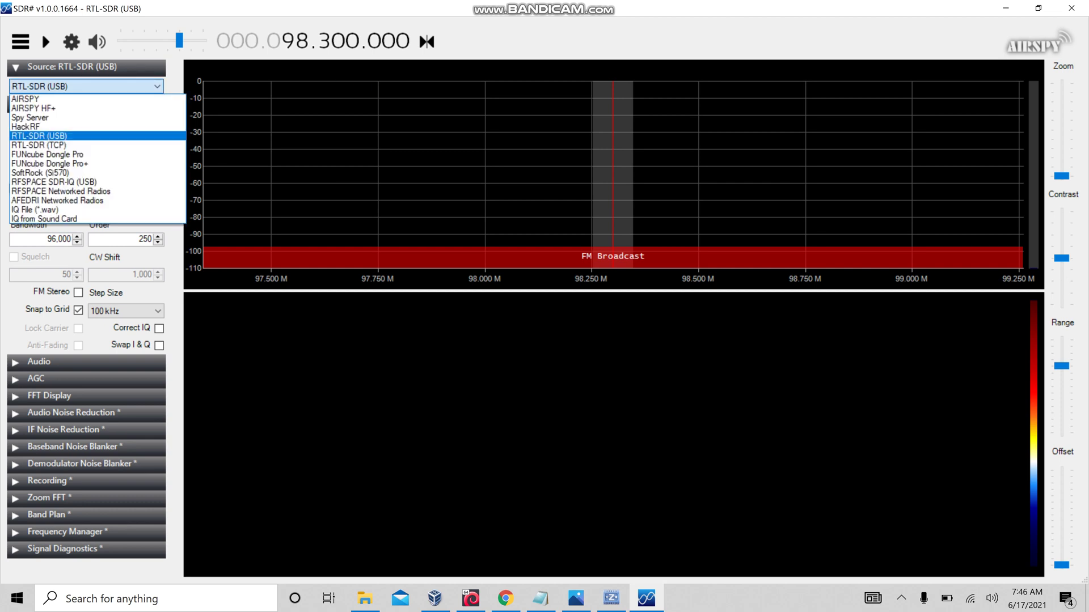
{"action": "left_click", "coordinate": [55, 133]}
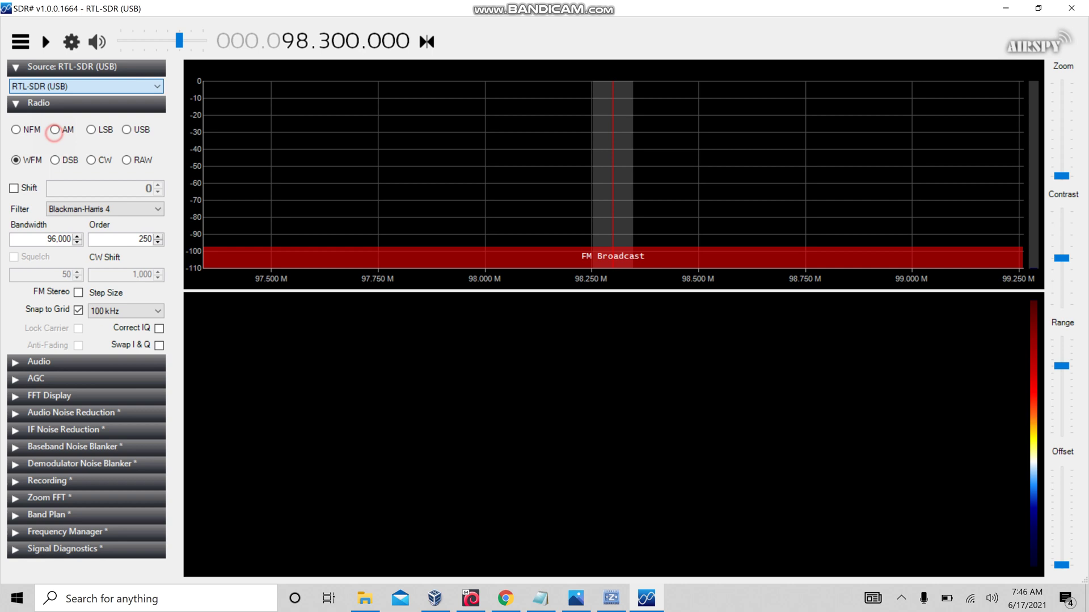
Try HackRF as the signal source and switch back to RTL-SDR (USB).
{"action": "left_click", "coordinate": [67, 86]}
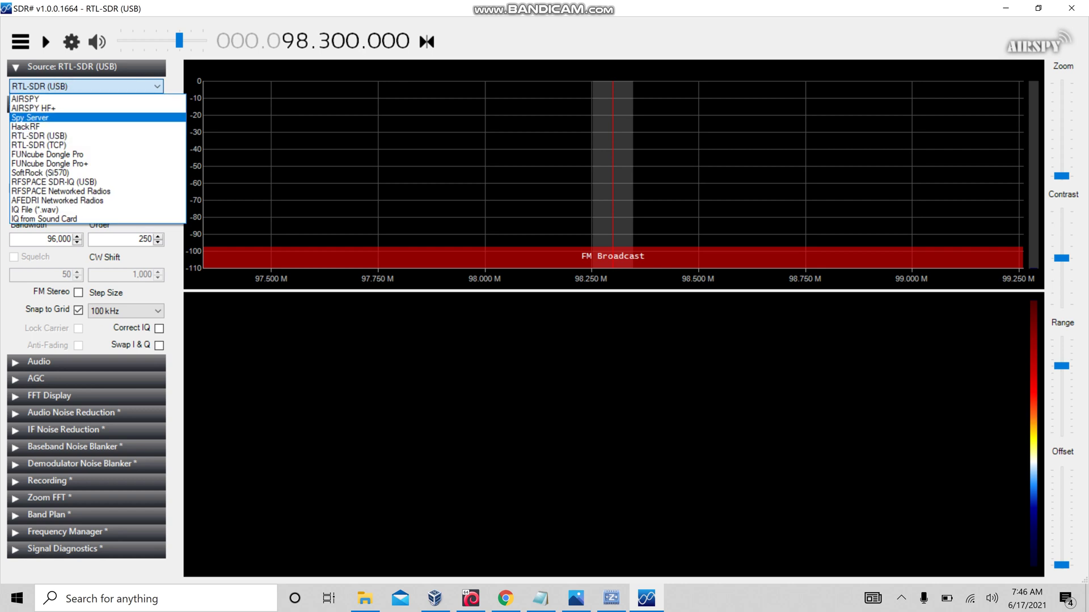
{"action": "left_click", "coordinate": [40, 126]}
{"action": "left_click", "coordinate": [57, 87]}
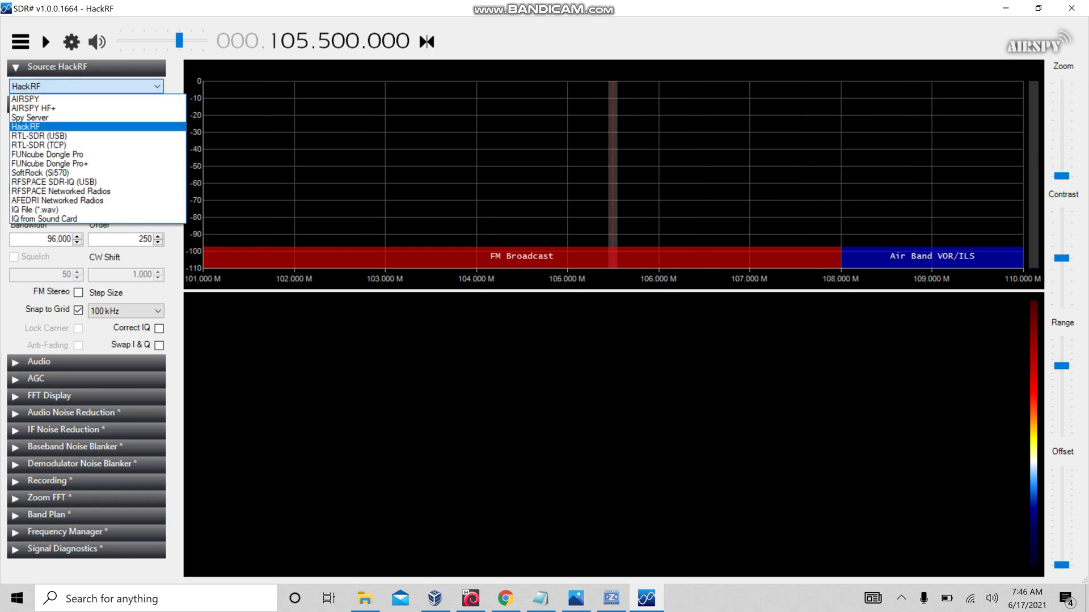
{"action": "left_click", "coordinate": [42, 136]}
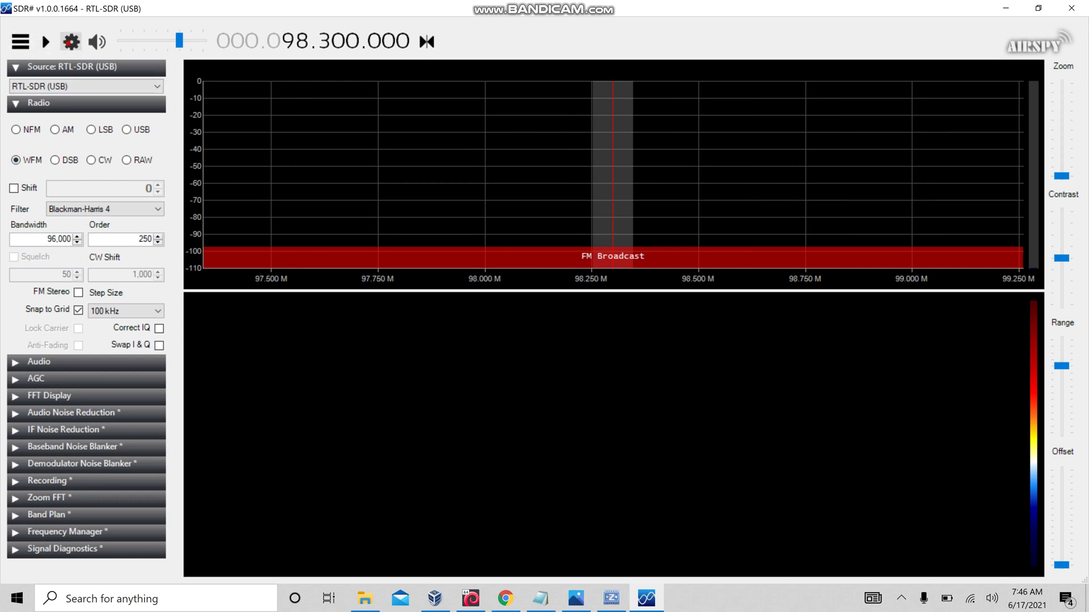
Turn off Tuner AGC with RF gain at maximum in the RTL-SDR device settings, and start receiving at 98.300 MHz.
{"action": "left_click", "coordinate": [71, 42]}
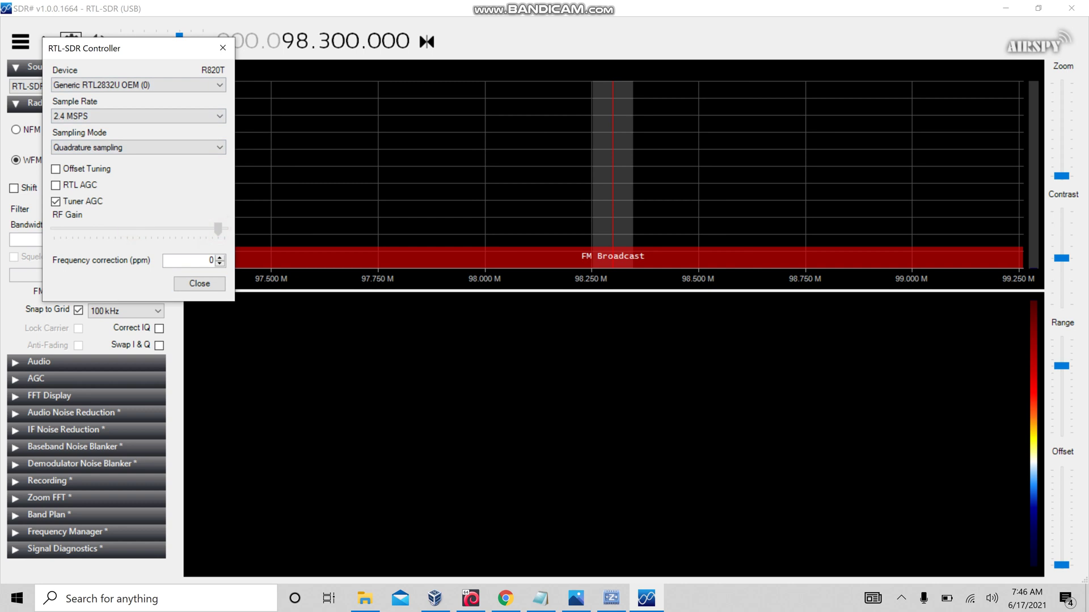
{"action": "left_click", "coordinate": [55, 201]}
{"action": "left_click", "coordinate": [185, 234]}
{"action": "left_click_drag", "start_coordinate": [108, 229], "coordinate": [224, 228]}
{"action": "left_click", "coordinate": [199, 284]}
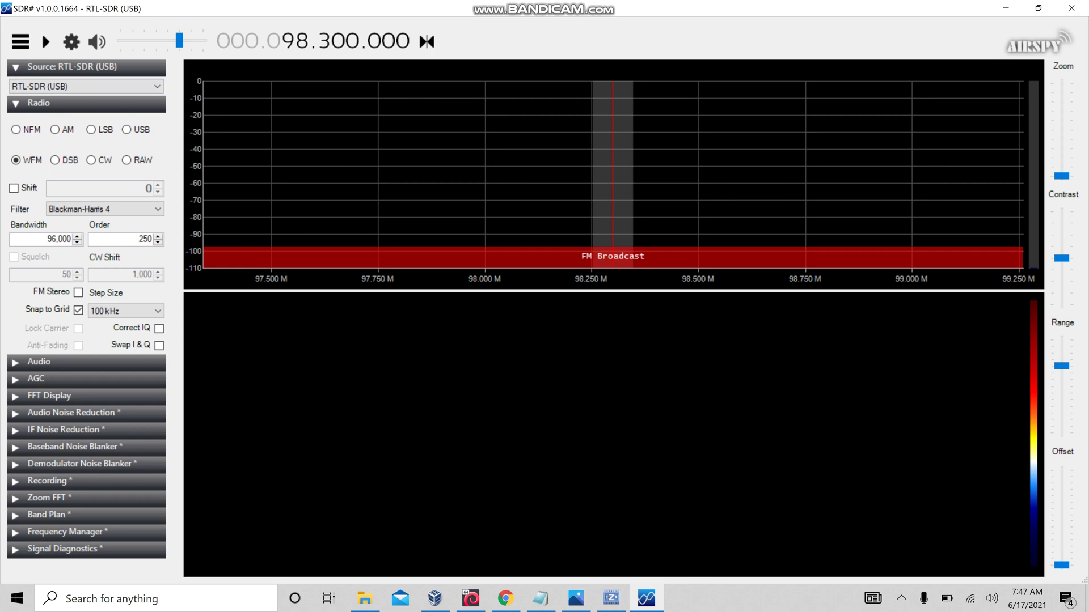
{"action": "left_click", "coordinate": [45, 41]}
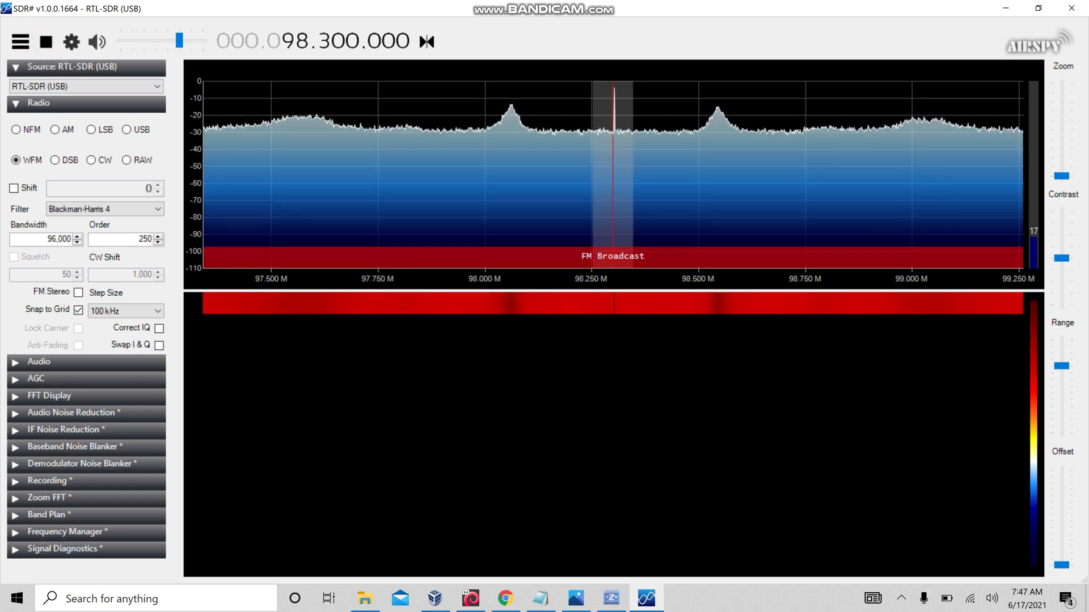